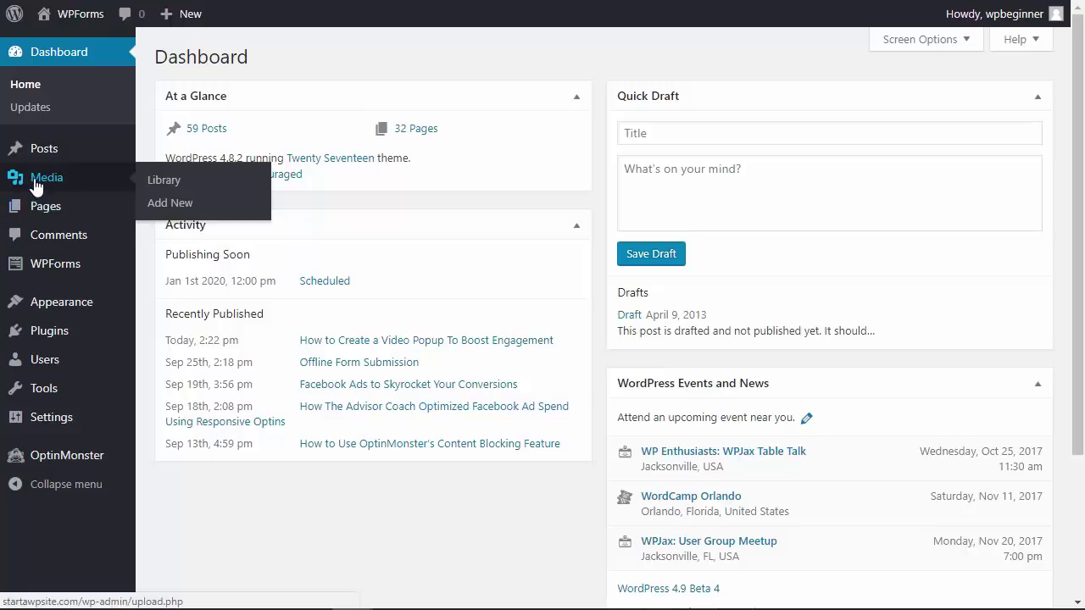
# Open Media > Add New and highlight the 'Maximum upload file size: 128 MB' line
pyautogui.click(170, 203)
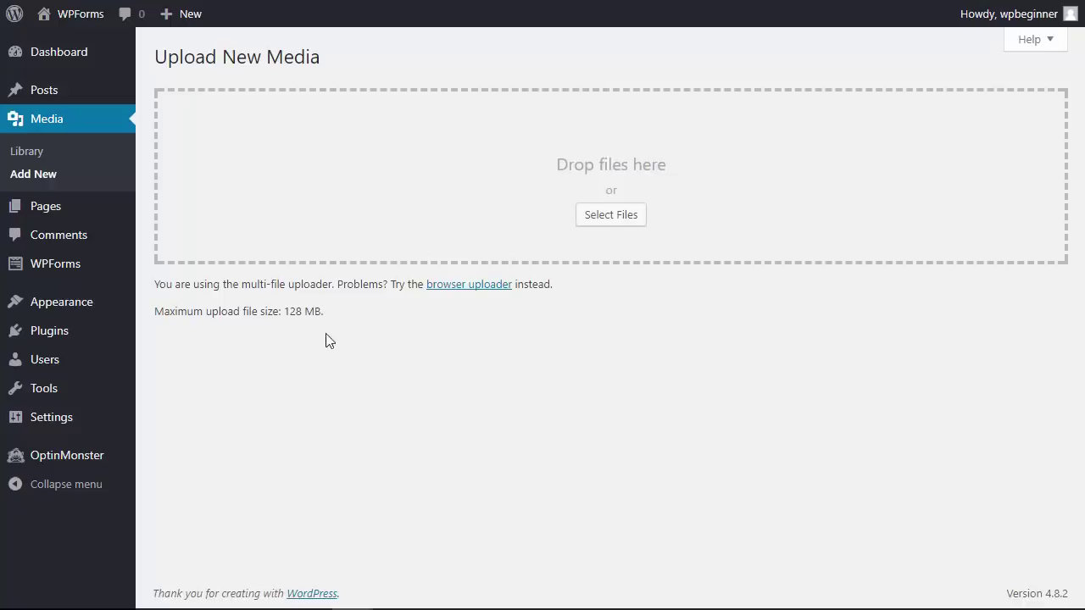
pyautogui.moveTo(336, 317); pyautogui.dragTo(151, 307)
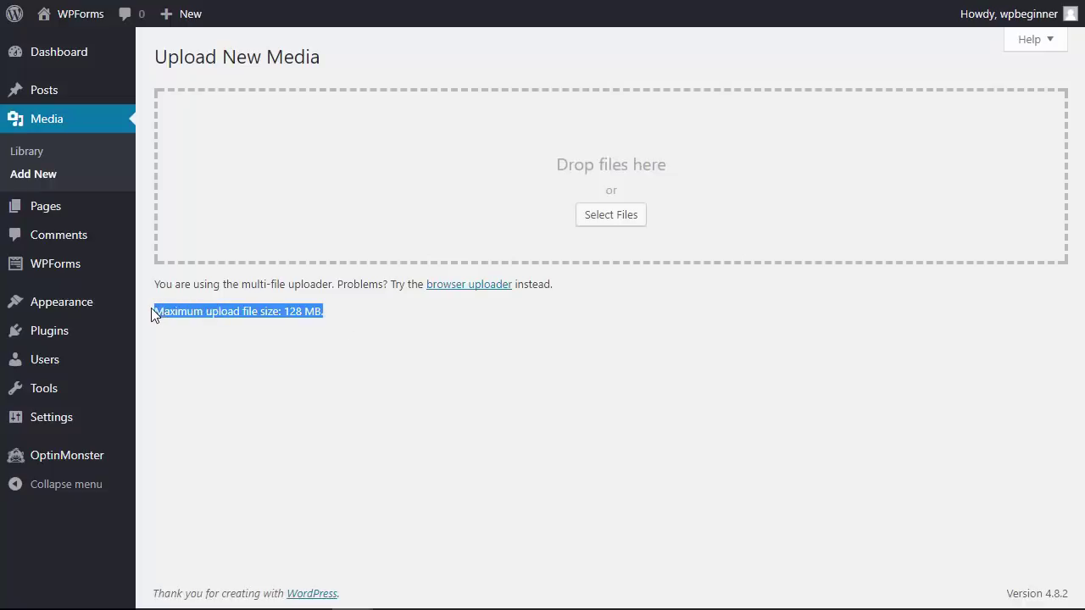
pyautogui.click(278, 361)
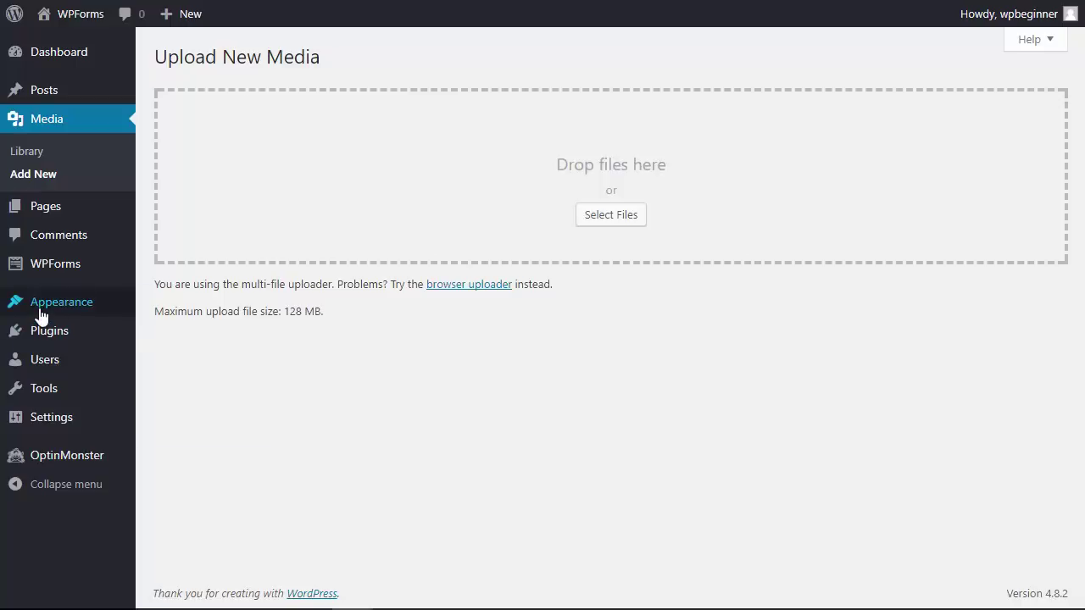
pyautogui.moveTo(61, 302)
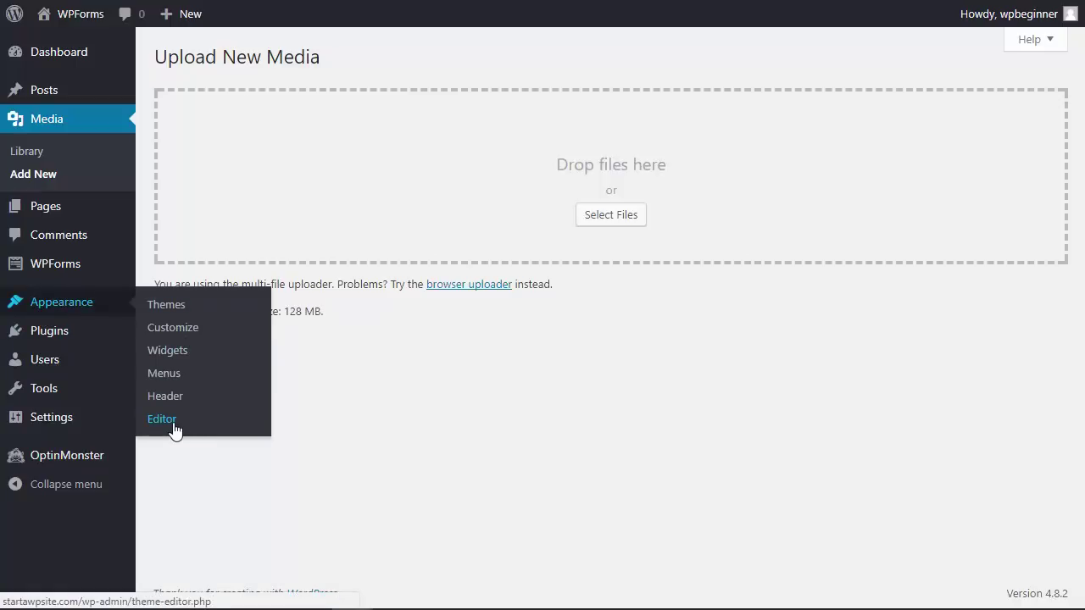
pyautogui.click(162, 419)
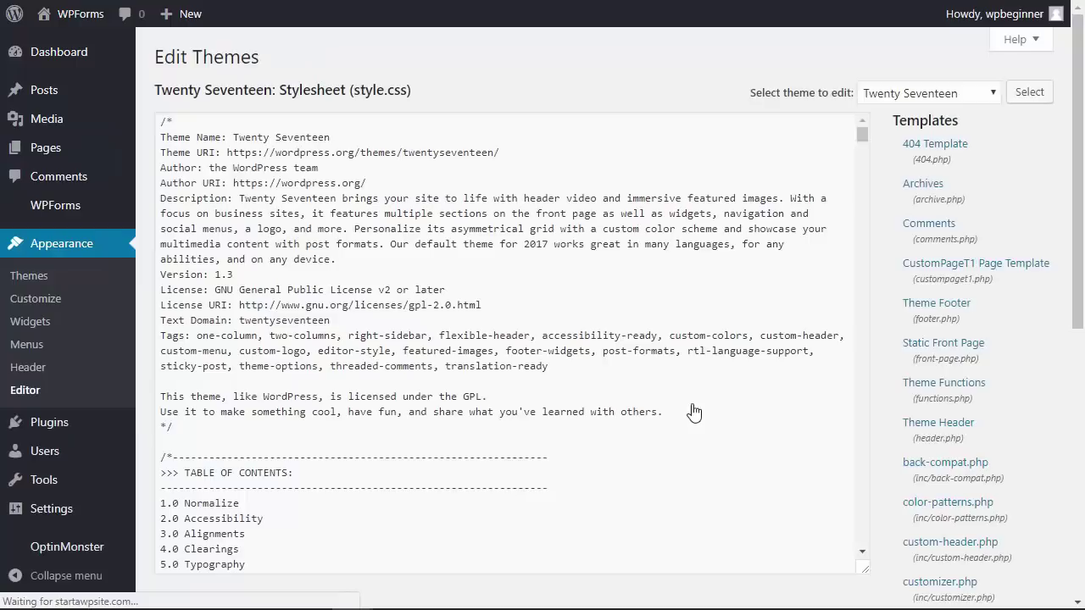
pyautogui.click(935, 389)
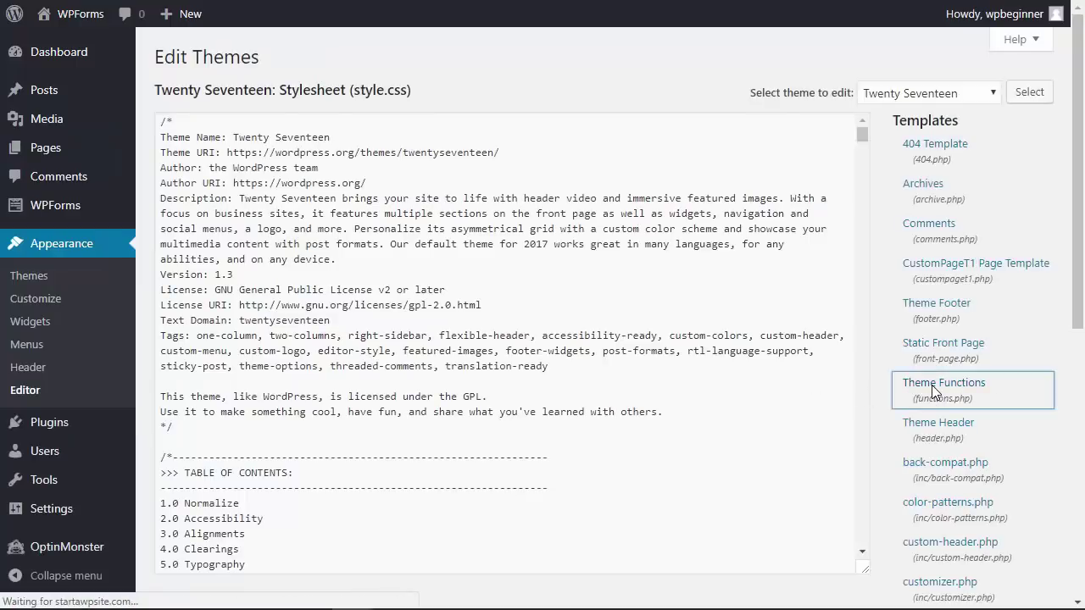
pyautogui.moveTo(863, 134); pyautogui.dragTo(878, 564)
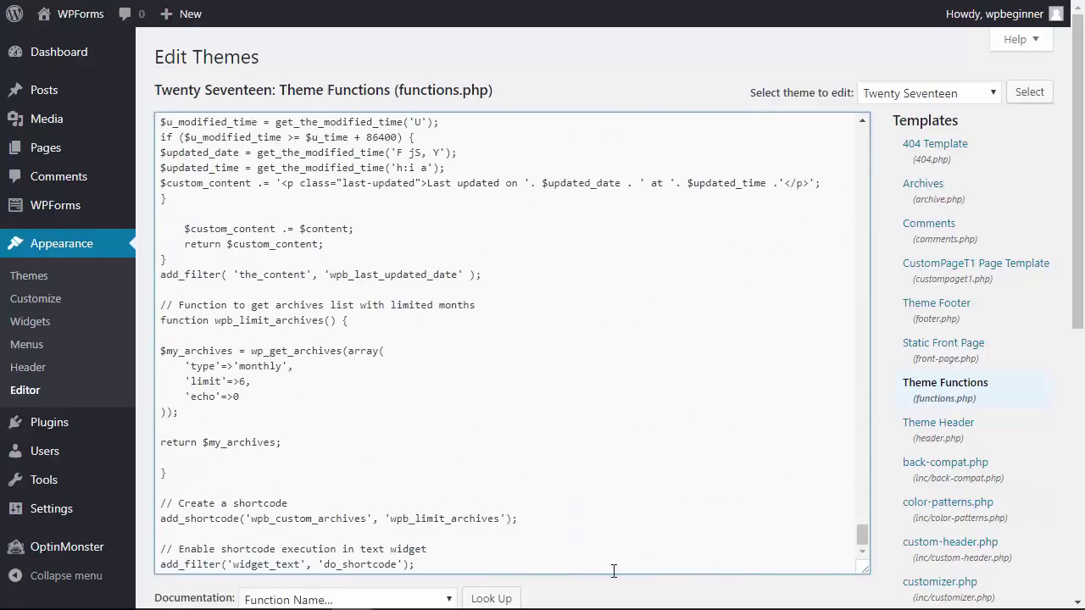
pyautogui.press('Return')
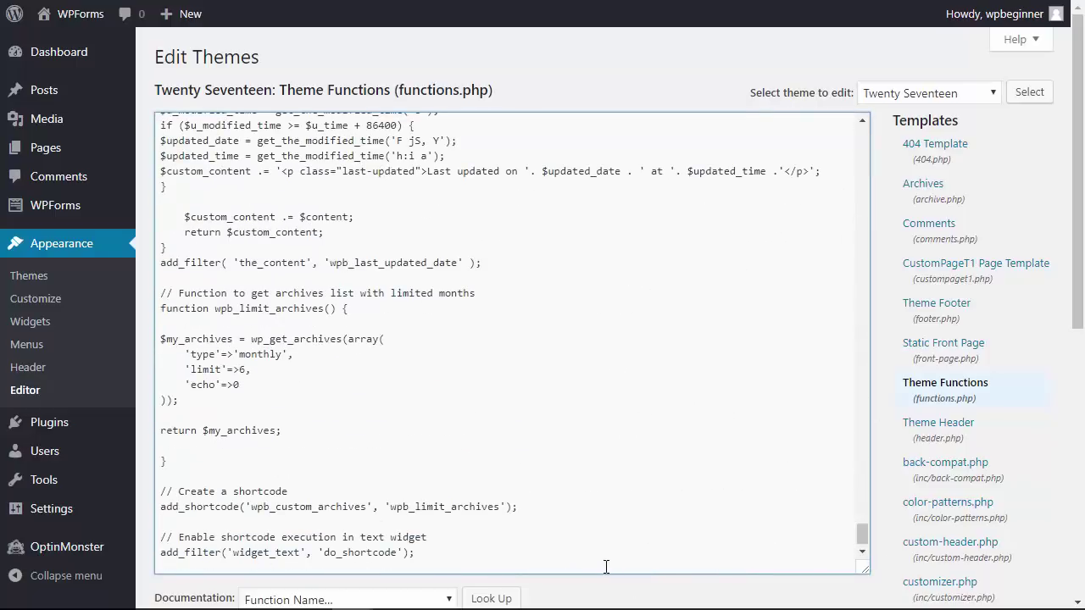
pyautogui.press('Return')
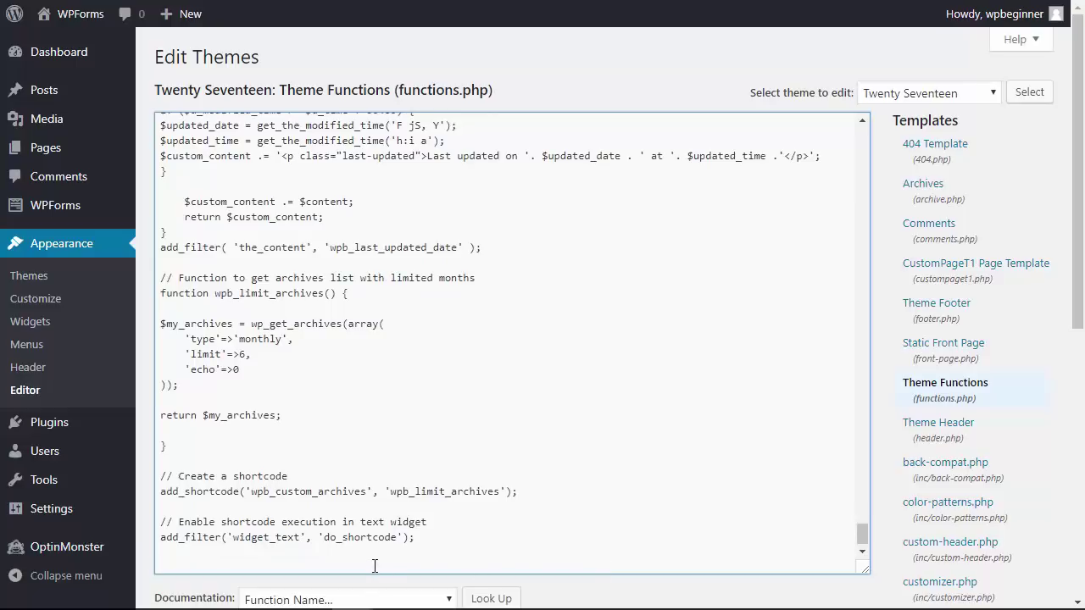
pyautogui.rightClick(375, 566)
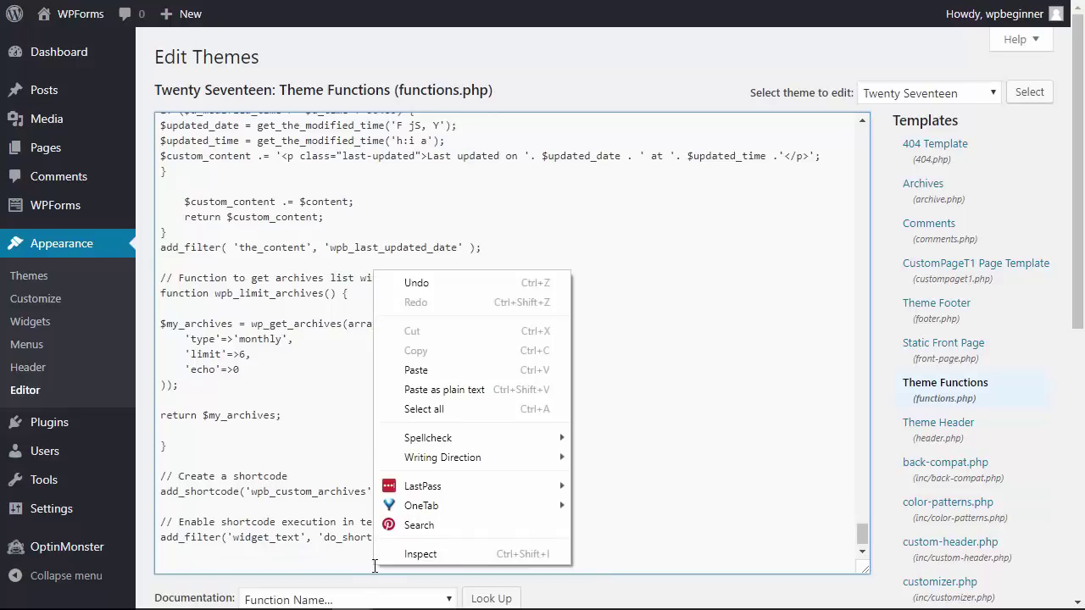
pyautogui.click(416, 371)
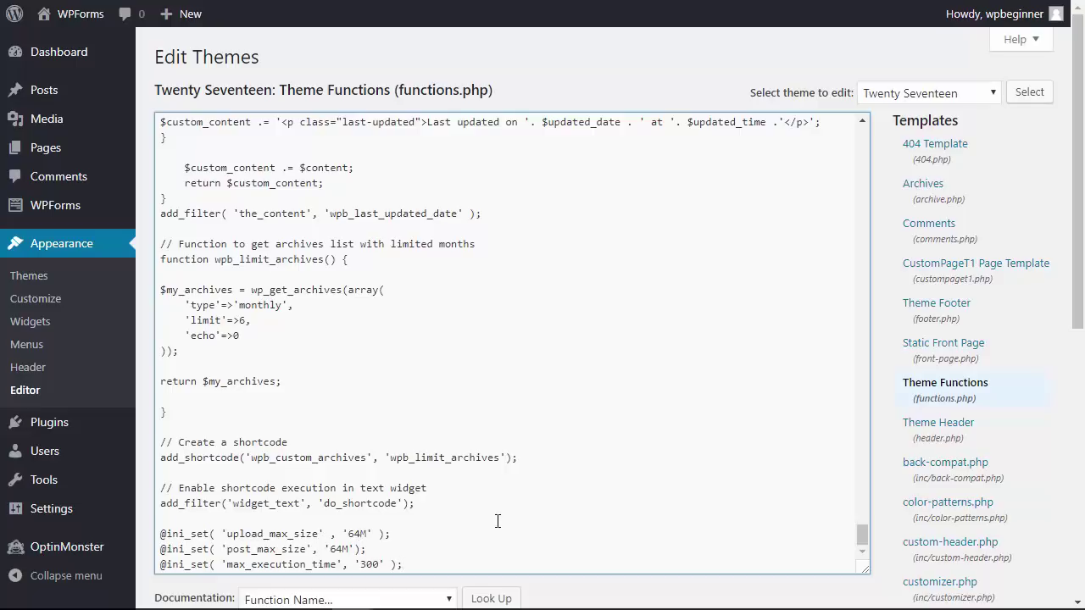
pyautogui.press('BackSpace')
pyautogui.press('BackSpace')
pyautogui.write('2')
pyautogui.write('56')
pyautogui.press('BackSpace')
pyautogui.press('BackSpace')
pyautogui.write('256')
pyautogui.scroll(-1, 500, 542)
pyautogui.press('BackSpace')
pyautogui.write('4')
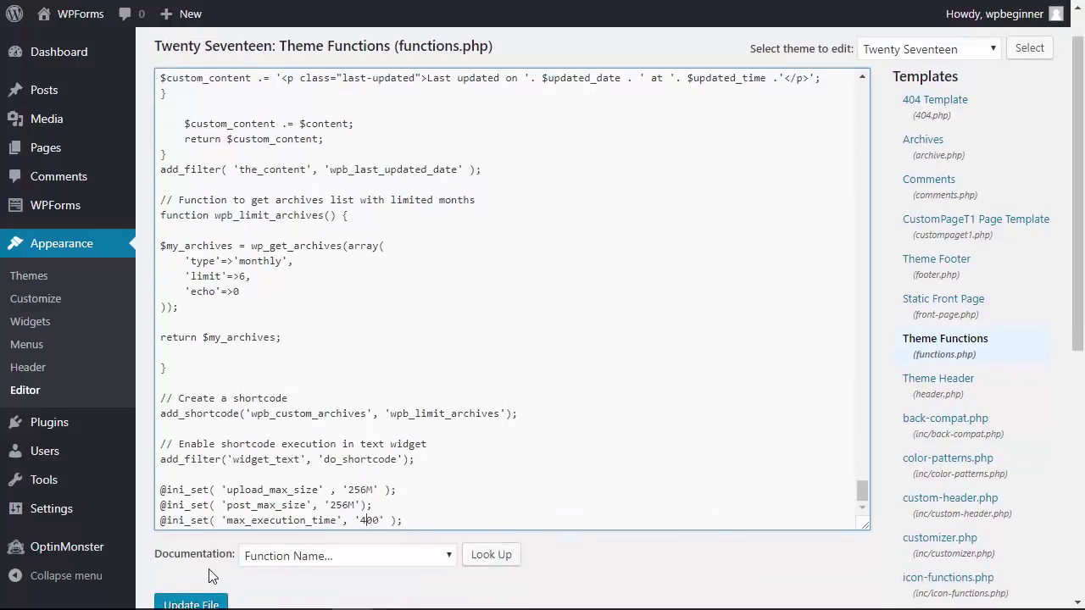
pyautogui.scroll(-1, 193, 583)
pyautogui.click(188, 551)
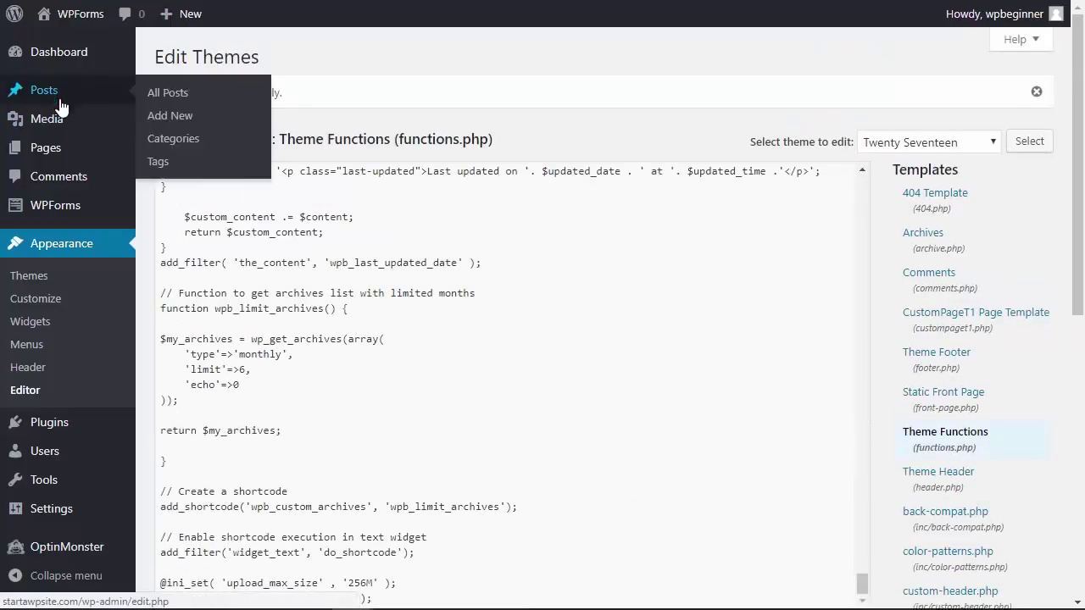
pyautogui.moveTo(47, 119)
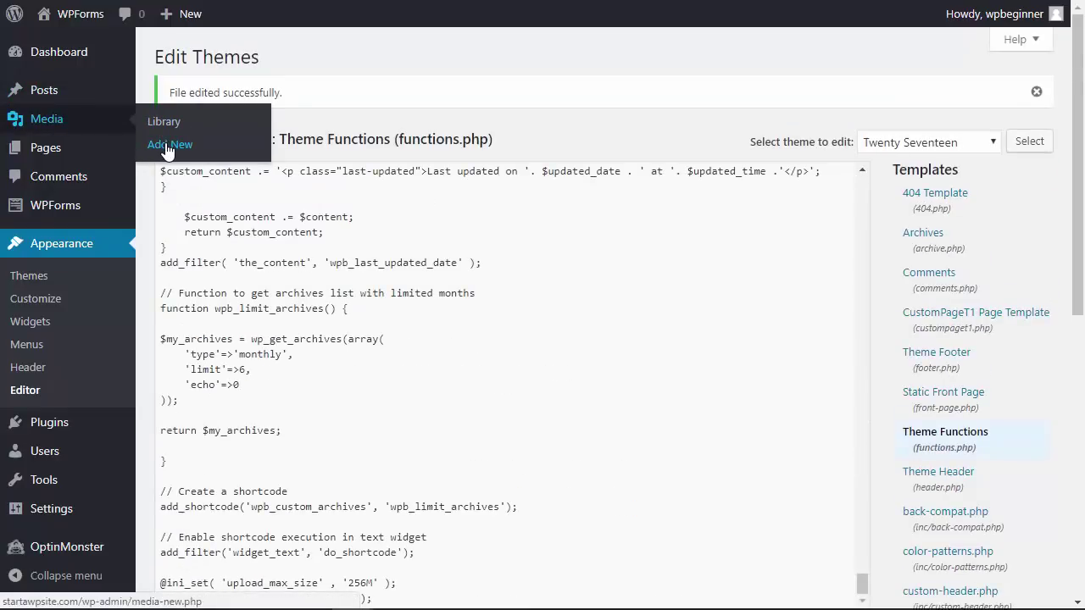
# Connect FileZilla to the startawpsite server from the Site Manager
pyautogui.click(167, 147)
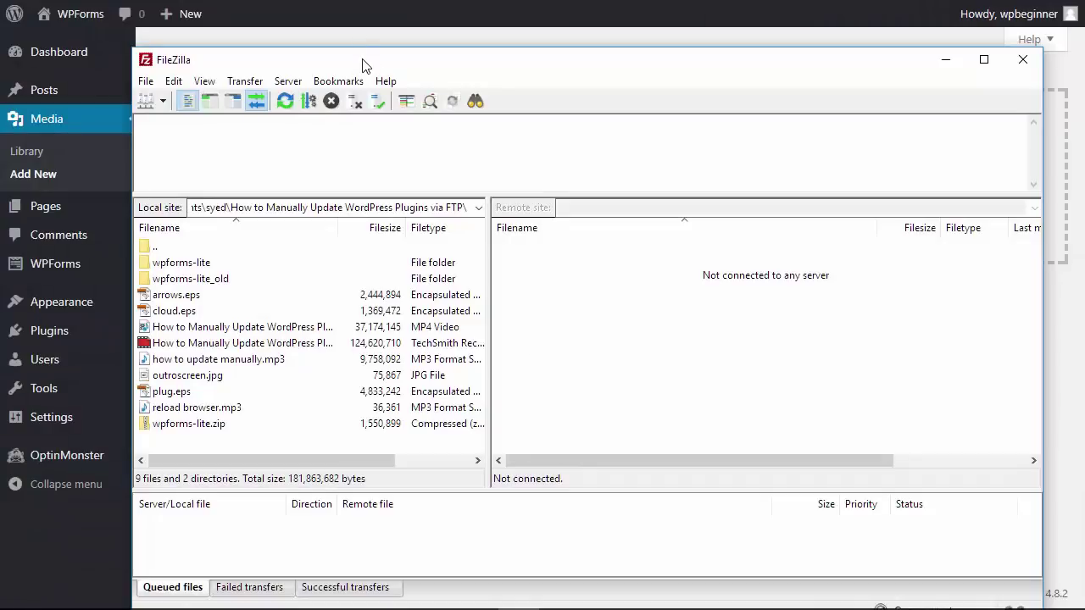
pyautogui.moveTo(362, 61); pyautogui.dragTo(320, 26)
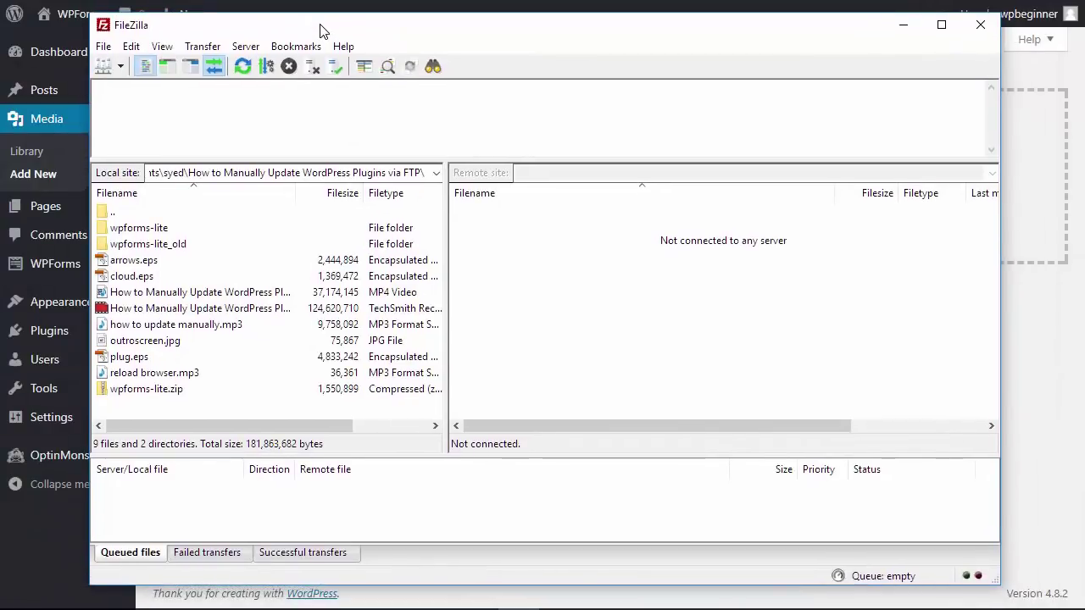
pyautogui.click(103, 47)
pyautogui.click(128, 65)
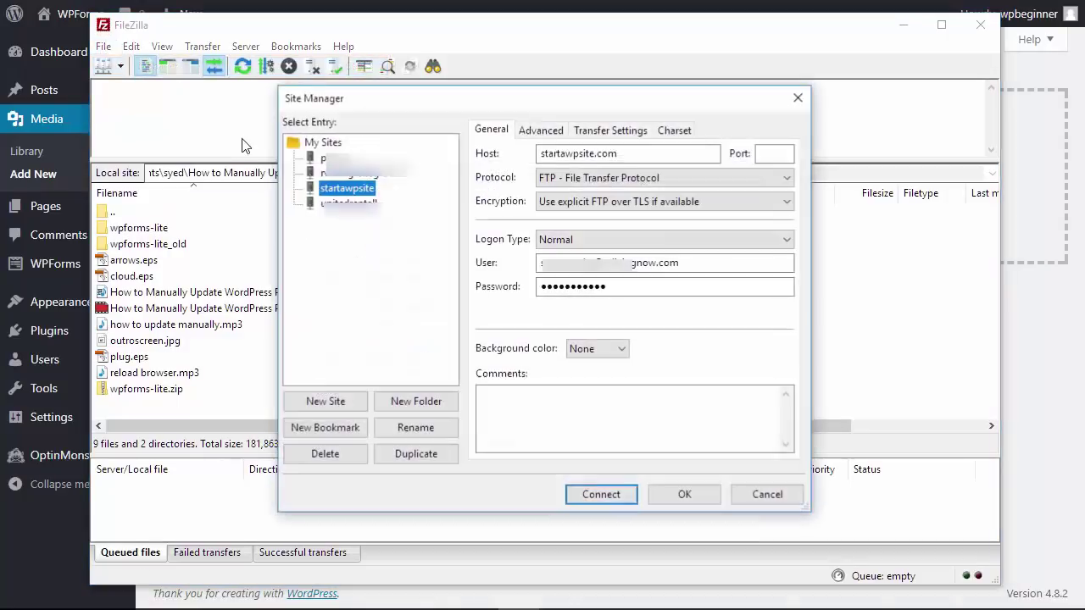
pyautogui.click(595, 498)
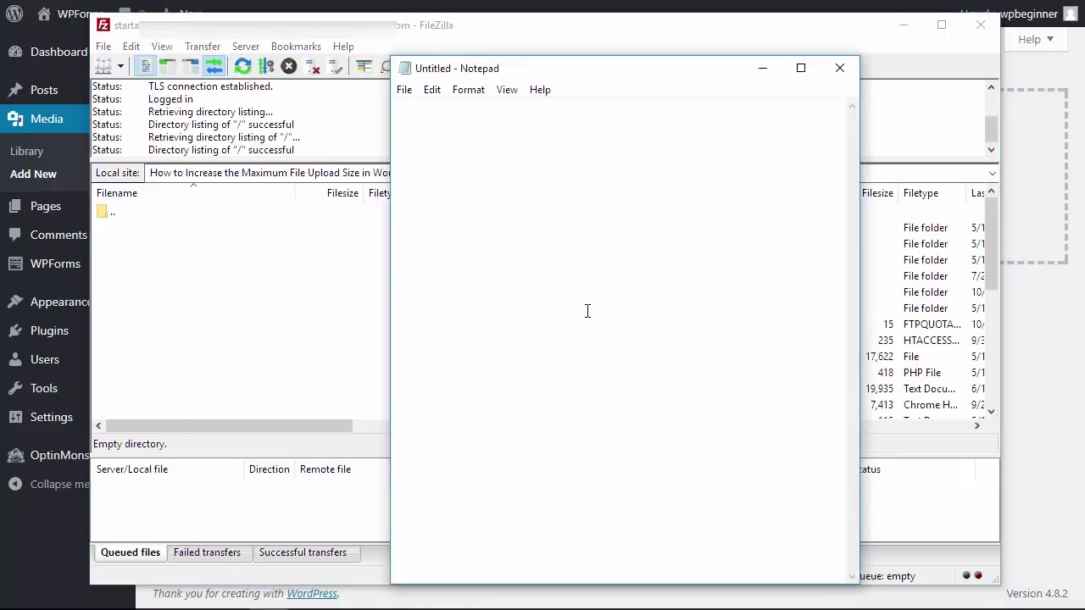
# Paste the three upload settings into Notepad, setting upload_max_filesize and post_max_size to 256M
pyautogui.write('upload_max_filesize = 64M post_max_size = 64M max_execution_time = 300')
pyautogui.click(615, 282)
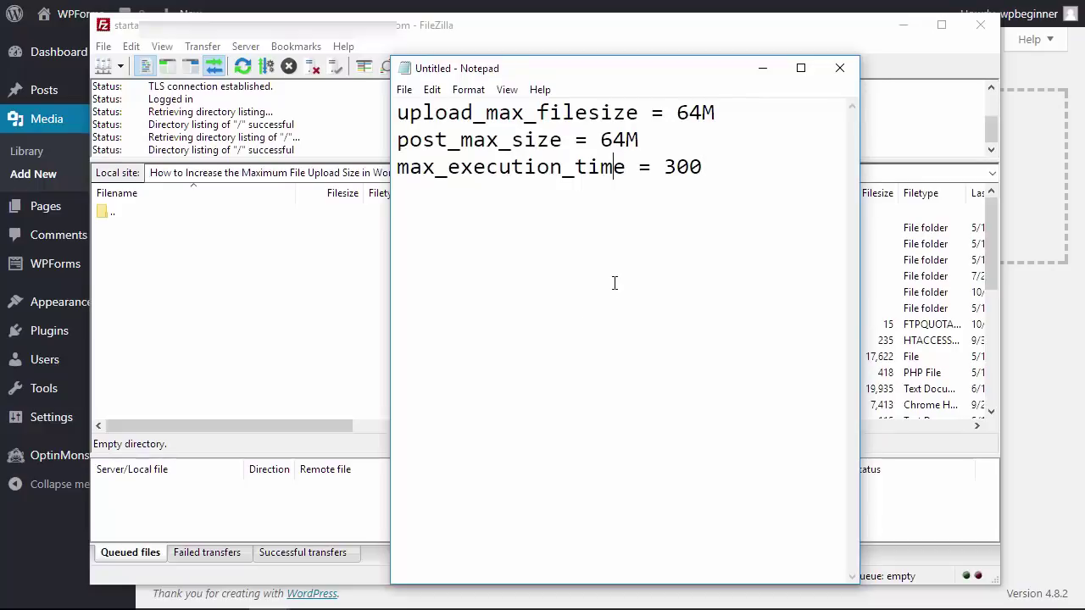
pyautogui.moveTo(553, 75); pyautogui.dragTo(549, 100)
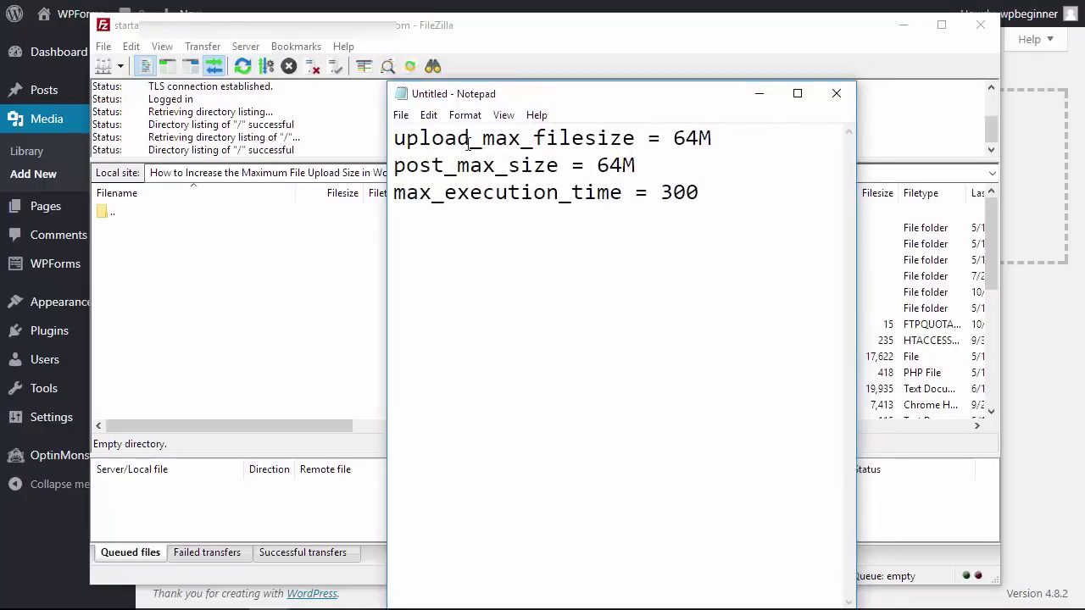
pyautogui.click(697, 140)
pyautogui.press('BackSpace')
pyautogui.press('BackSpace')
pyautogui.write('255')
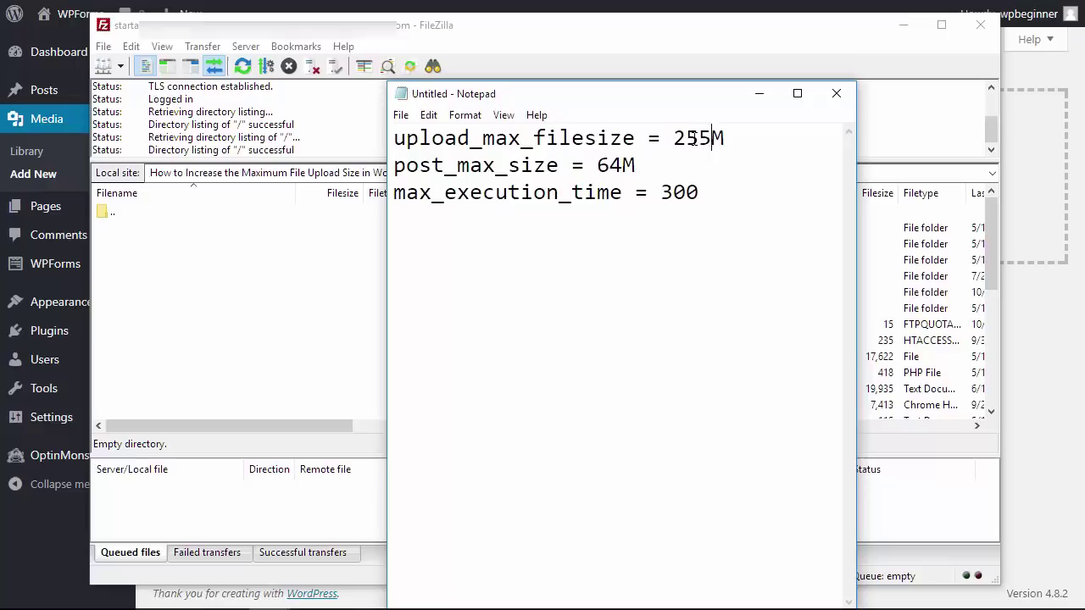
pyautogui.press('BackSpace')
pyautogui.write('6')
pyautogui.click(624, 165)
pyautogui.press('BackSpace')
pyautogui.press('BackSpace')
pyautogui.write('25')
pyautogui.write('6')
# Save the Notepad document as php.ini
pyautogui.hotkey('ctrl', 's')
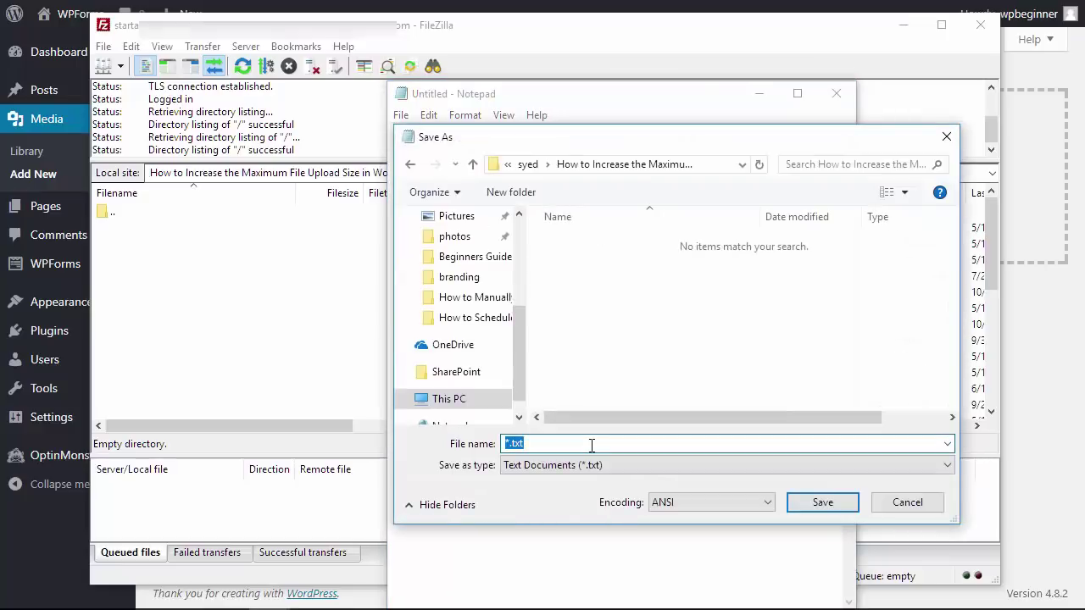
pyautogui.write('php.ini')
pyautogui.press('Return')
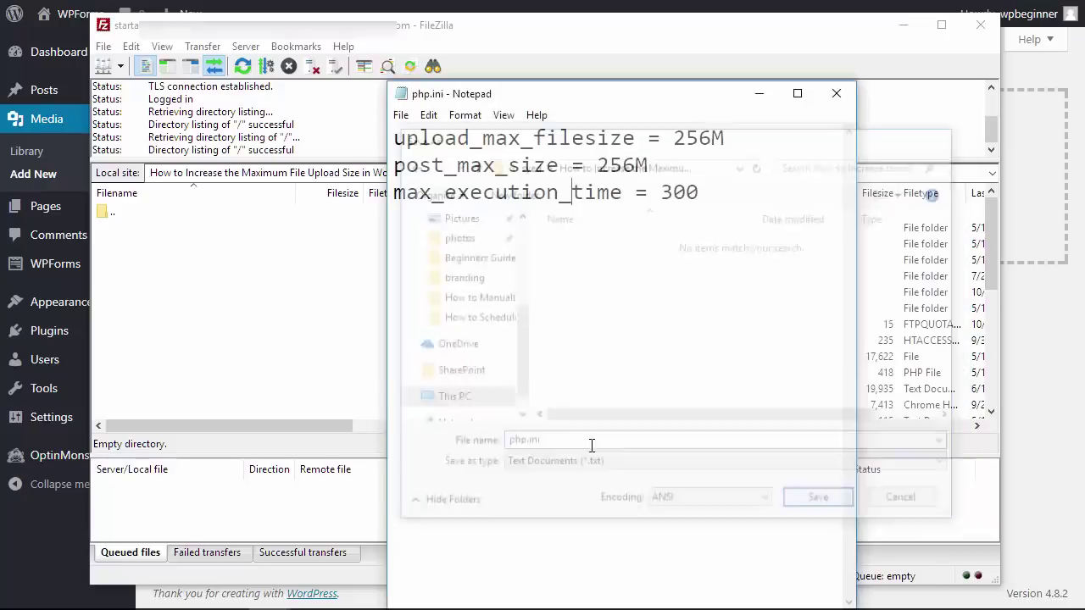
# Refresh FileZilla's local pane, upload php.ini to the server root, and return to WordPress
pyautogui.click(284, 346)
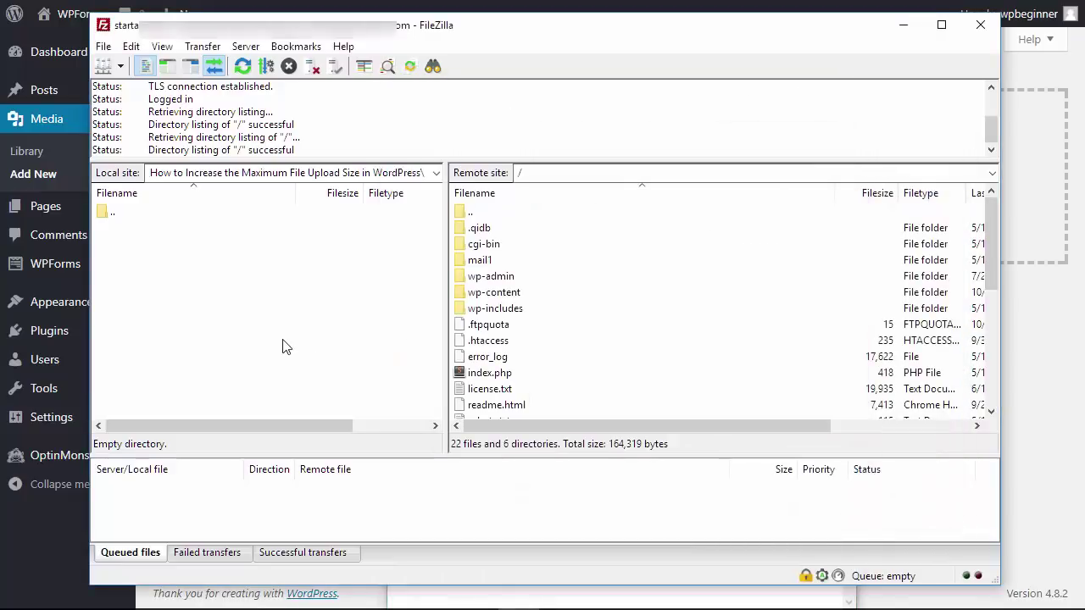
pyautogui.press('F5')
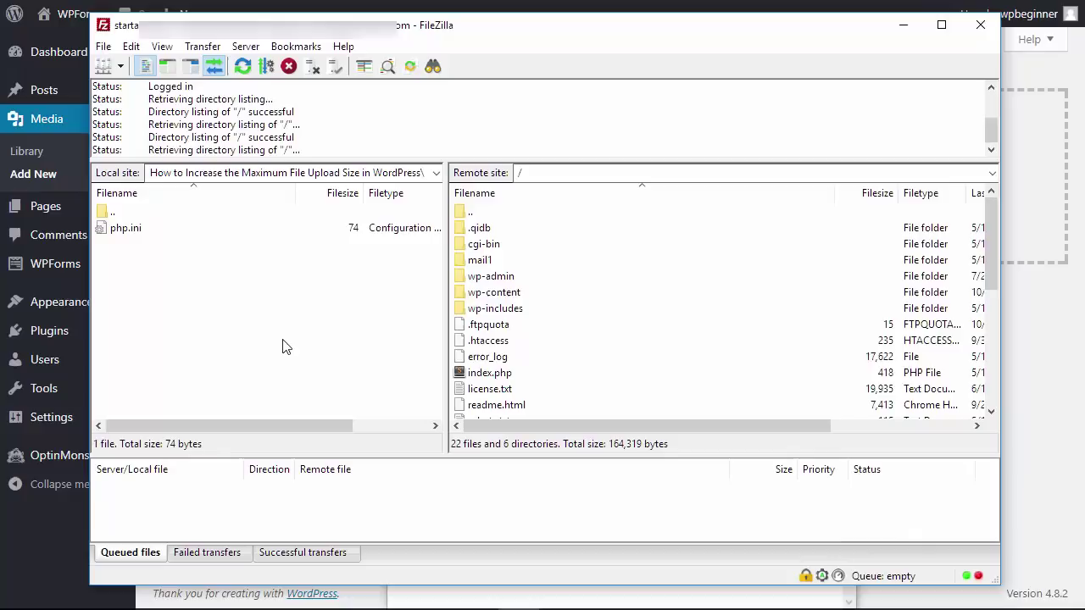
pyautogui.press('F5')
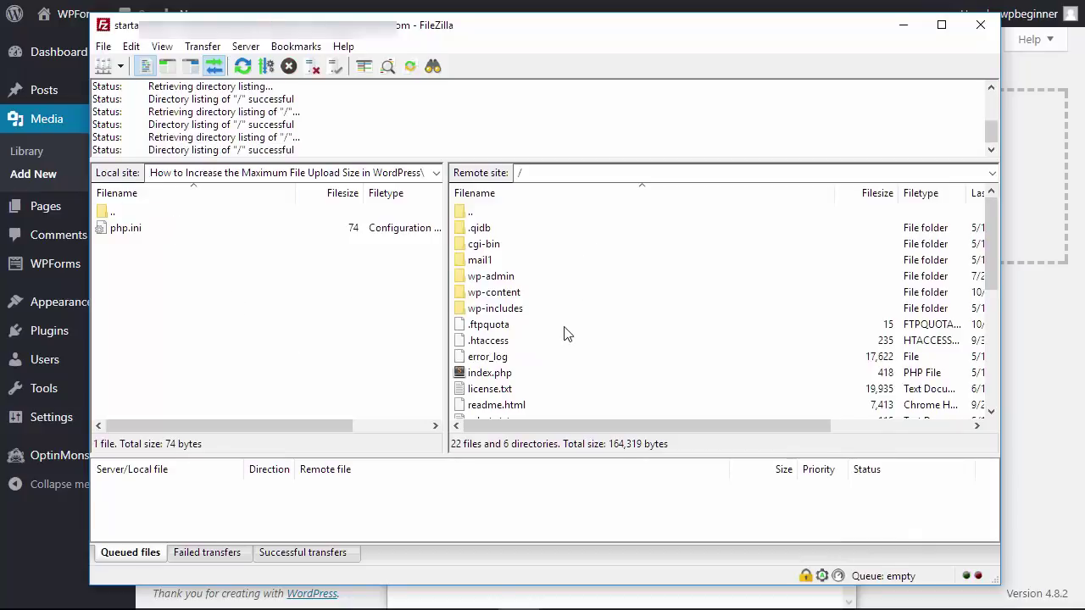
pyautogui.scroll(-2, 566, 333)
pyautogui.rightClick(129, 229)
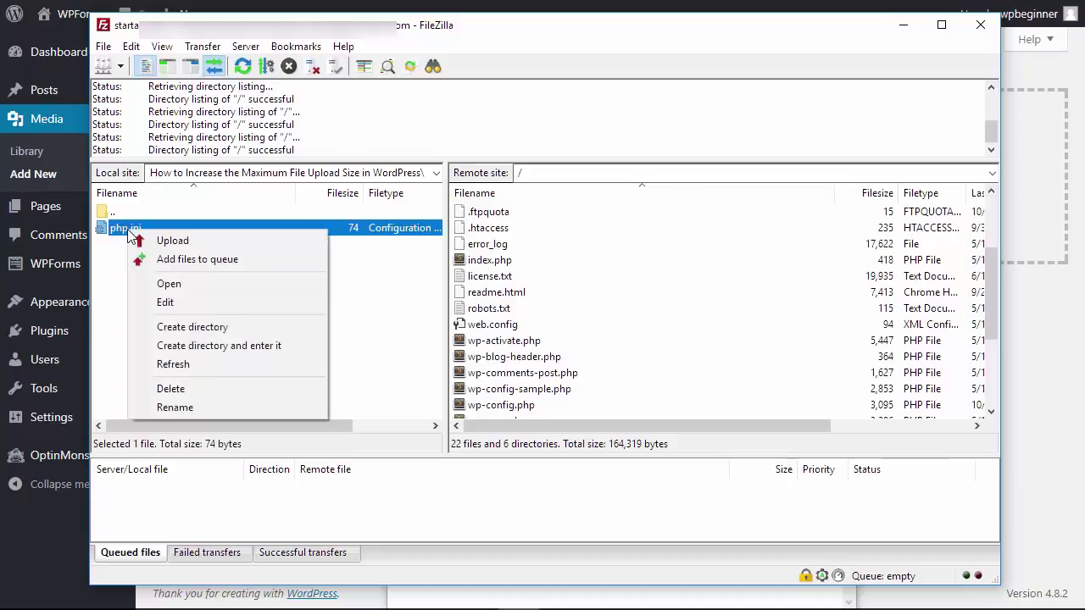
pyautogui.click(169, 241)
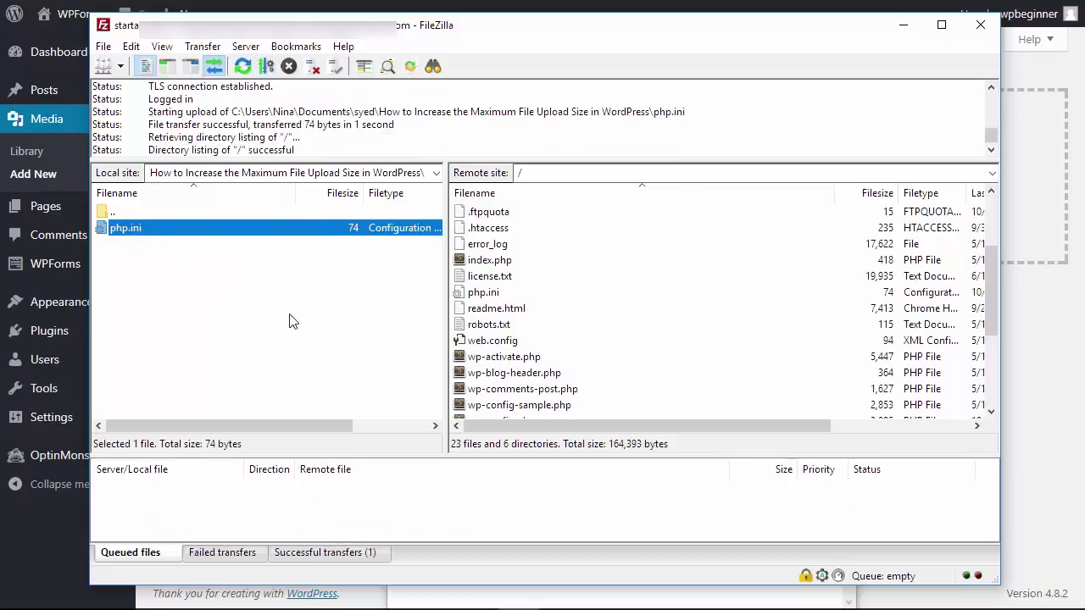
pyautogui.click(38, 52)
pyautogui.moveTo(47, 118)
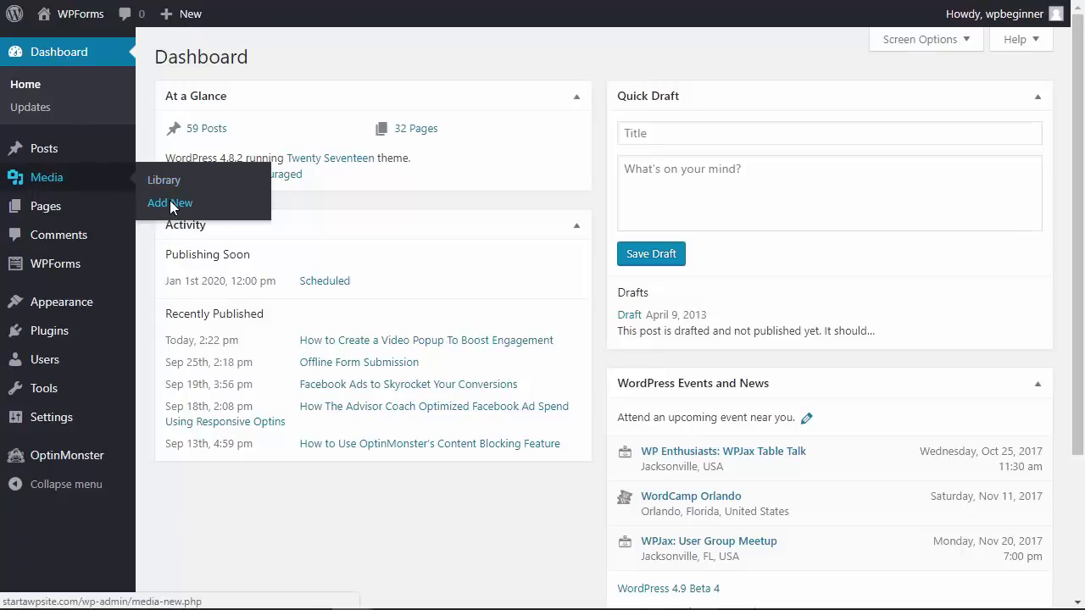
# Confirm the Upload New Media page still shows a 128 MB limit, then return to FileZilla
pyautogui.click(172, 204)
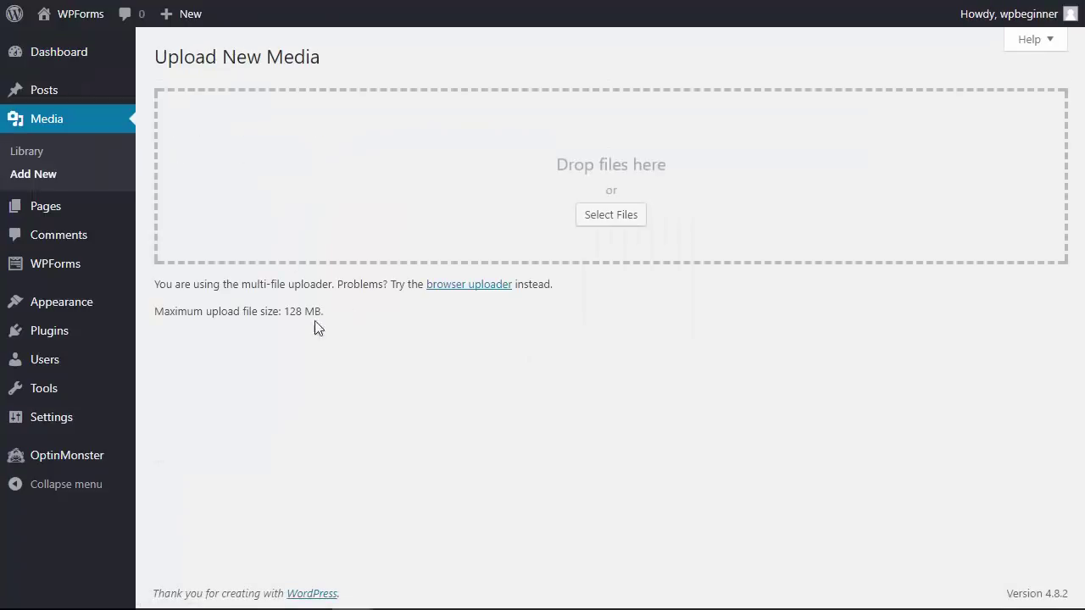
pyautogui.moveTo(322, 311); pyautogui.dragTo(164, 307)
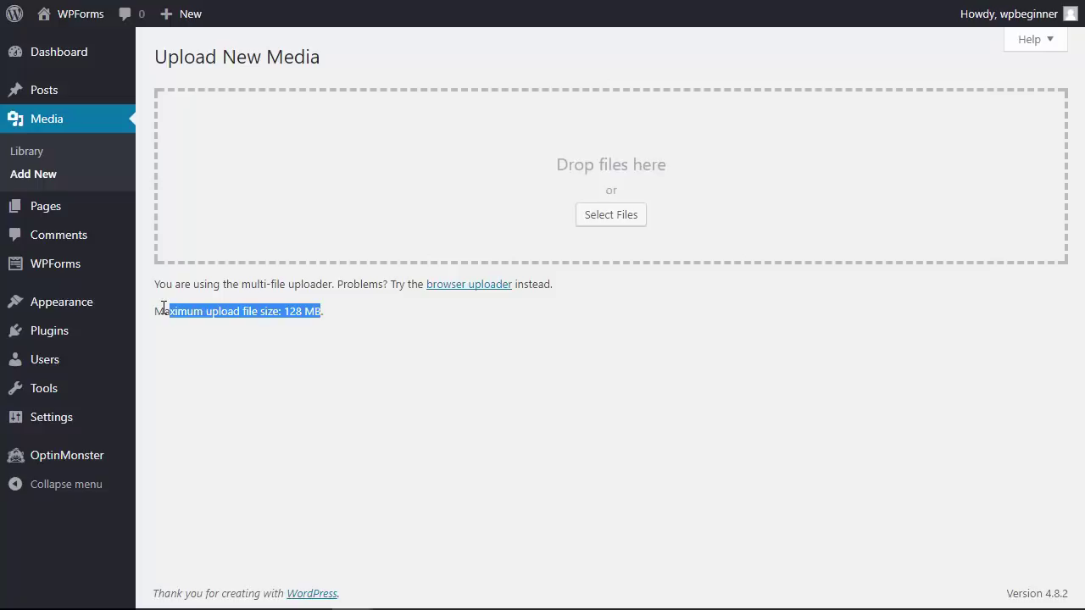
pyautogui.click(215, 367)
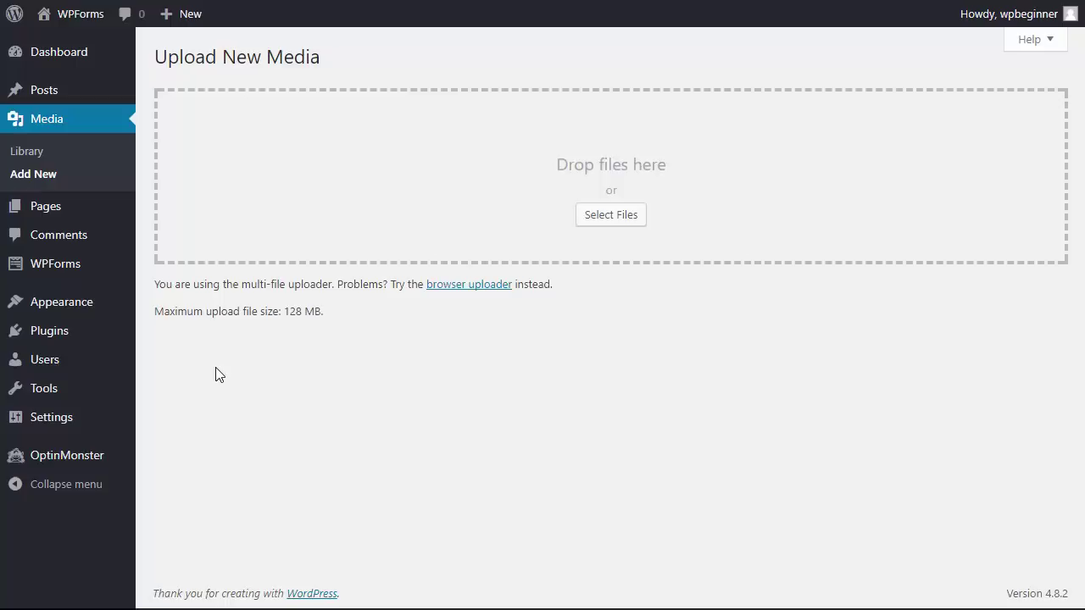
pyautogui.hotkey('alt', 'Tab')
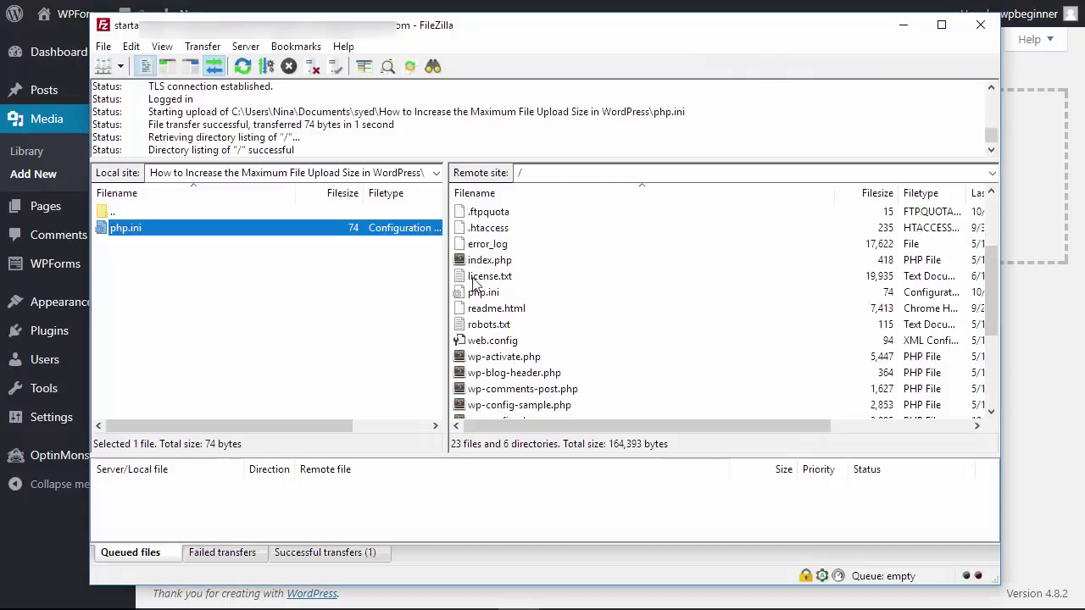
# Download the server's .htaccess file from FileZilla's Remote site pane
pyautogui.click(496, 233)
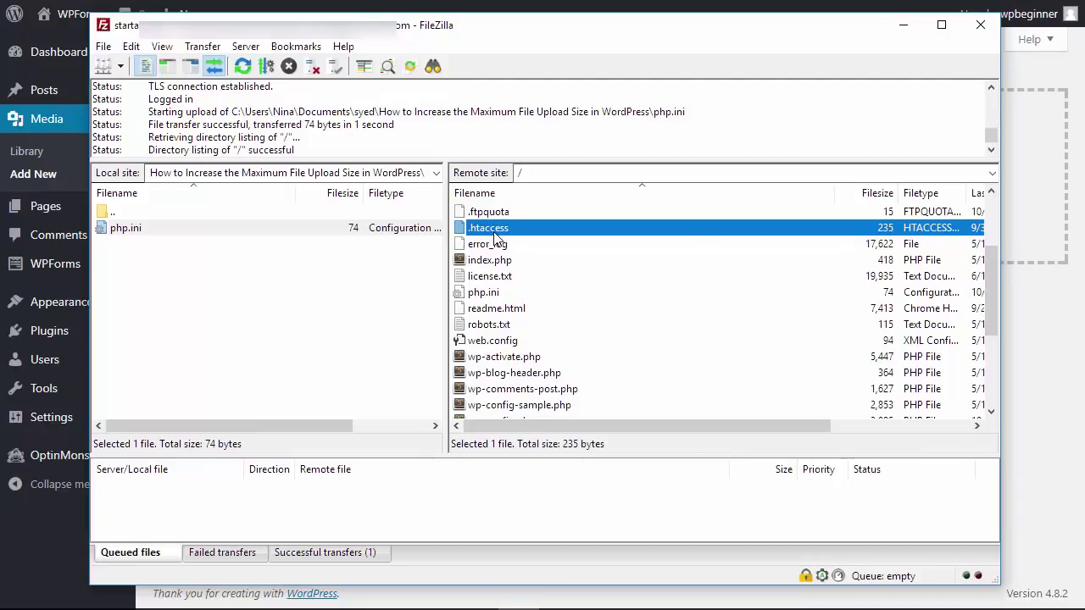
pyautogui.rightClick(494, 236)
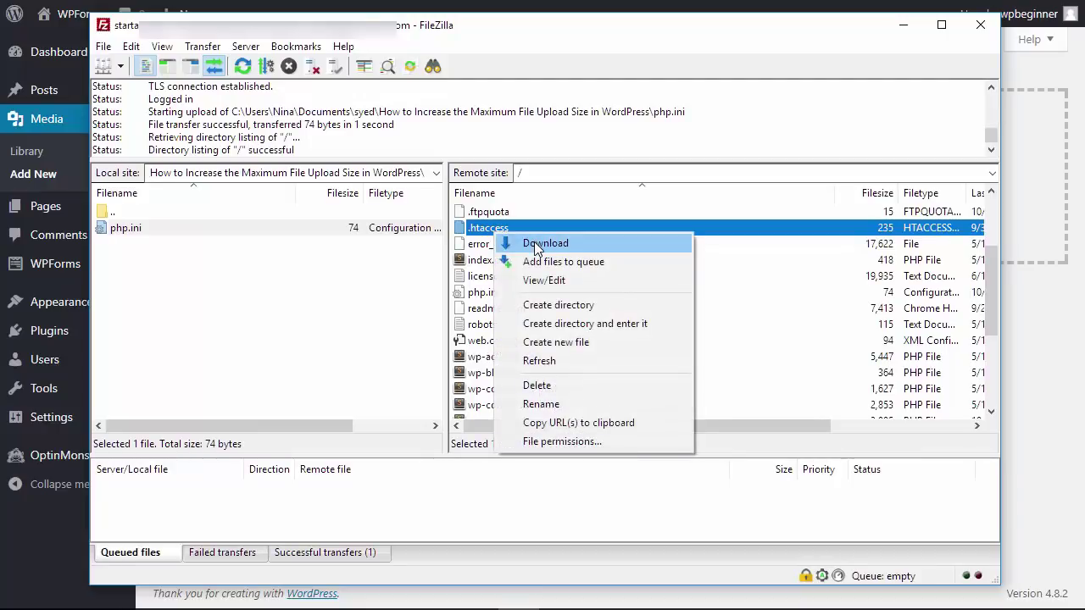
pyautogui.click(535, 244)
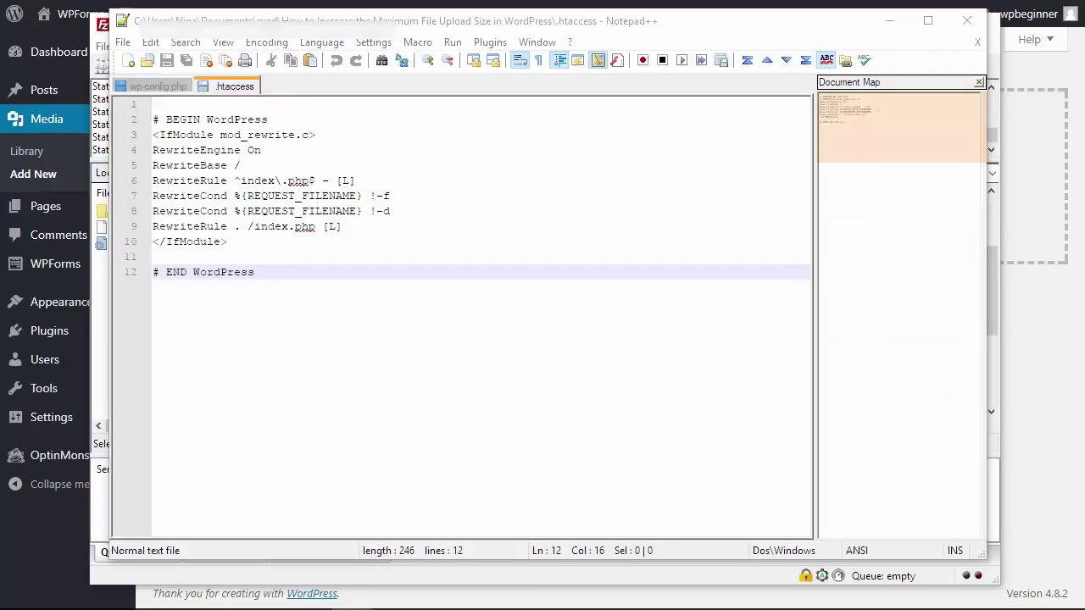
# Append the four php_value lines after '# END WordPress' in .htaccess and save it
pyautogui.press('Return')
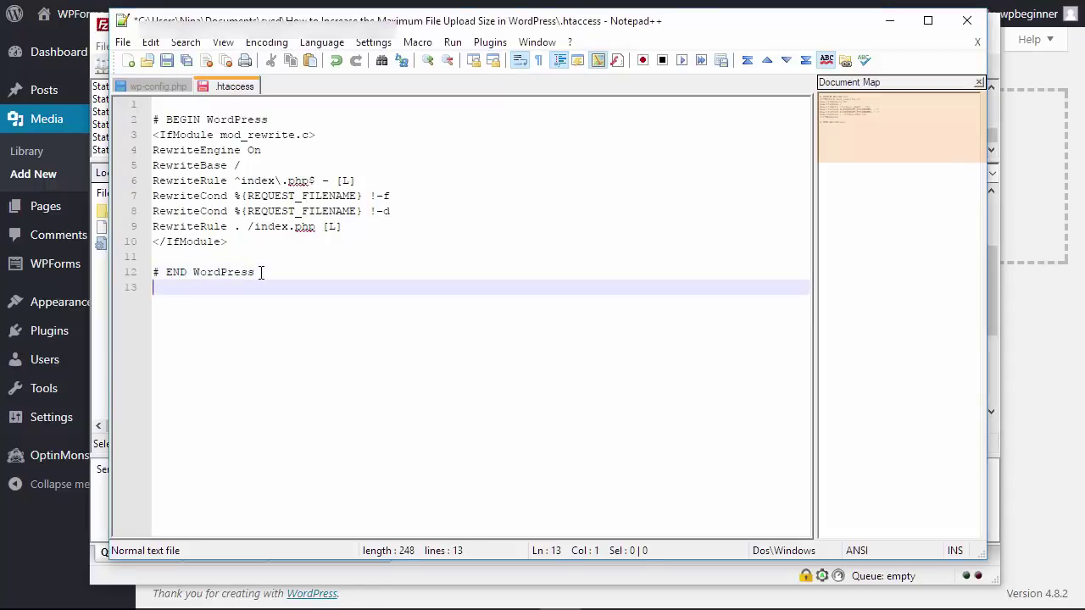
pyautogui.press('Return')
pyautogui.write('php_value upload_max_filesize 256M php_value post_max_size 256M php_value max_execution_time 400 php_value max_input_time 400')
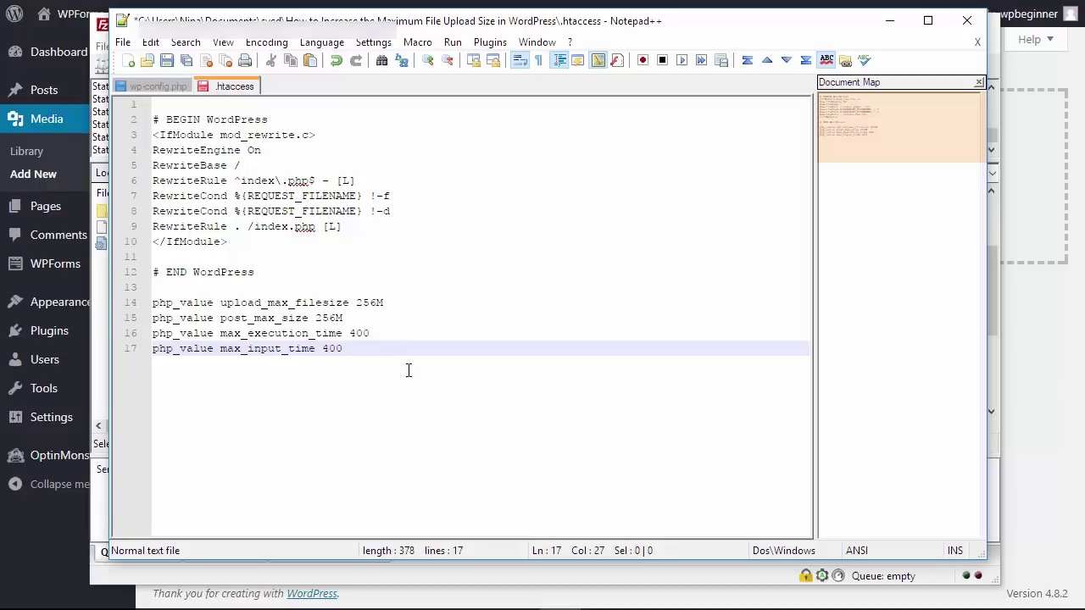
pyautogui.hotkey('ctrl', 's')
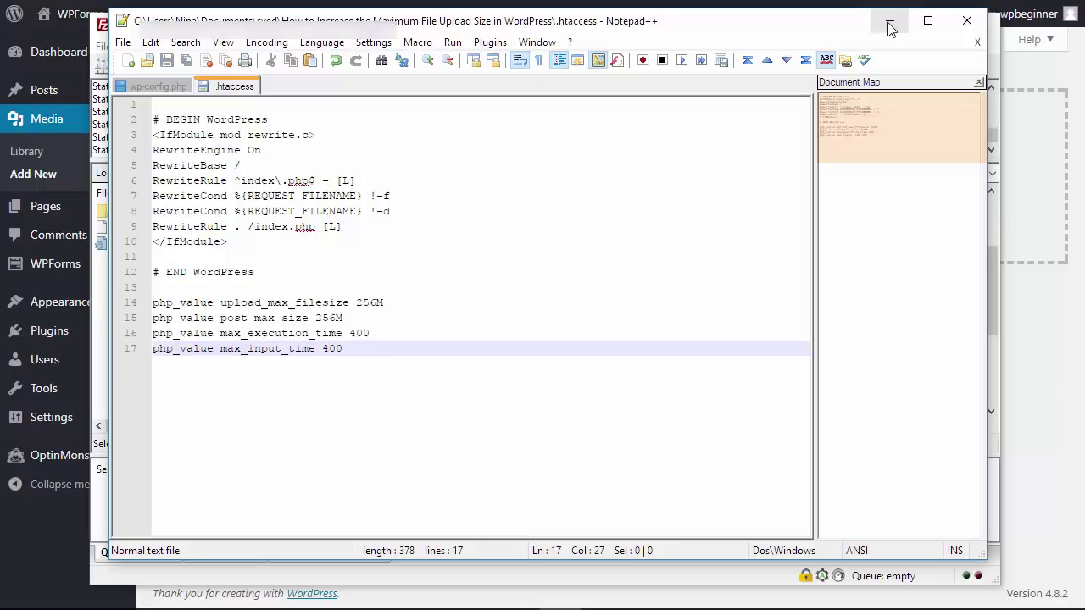
pyautogui.click(889, 20)
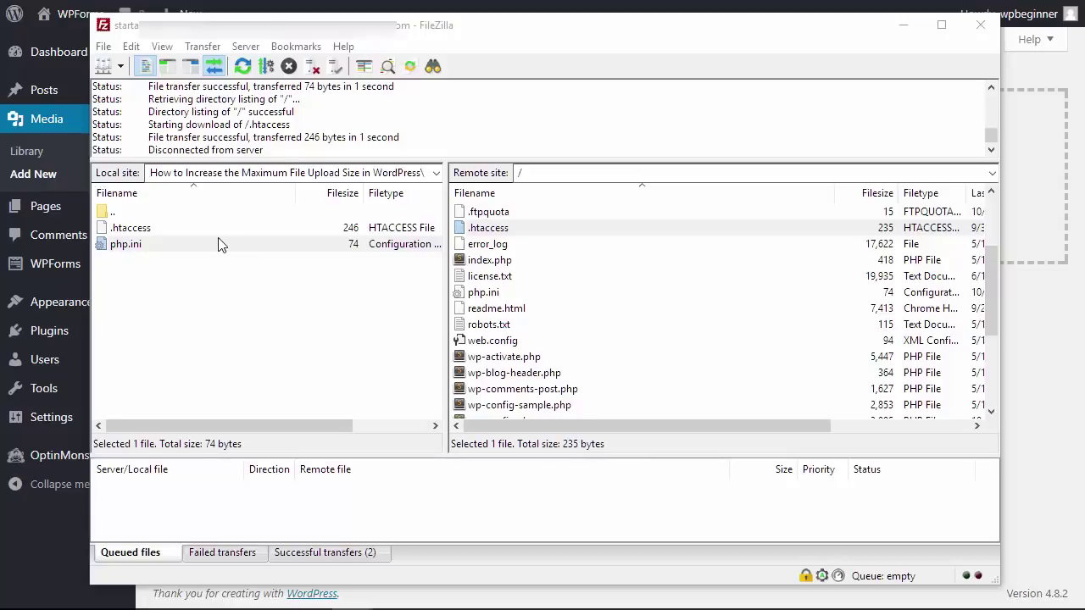
# Upload the edited local .htaccess to the server in FileZilla
pyautogui.click(188, 227)
pyautogui.rightClick(188, 228)
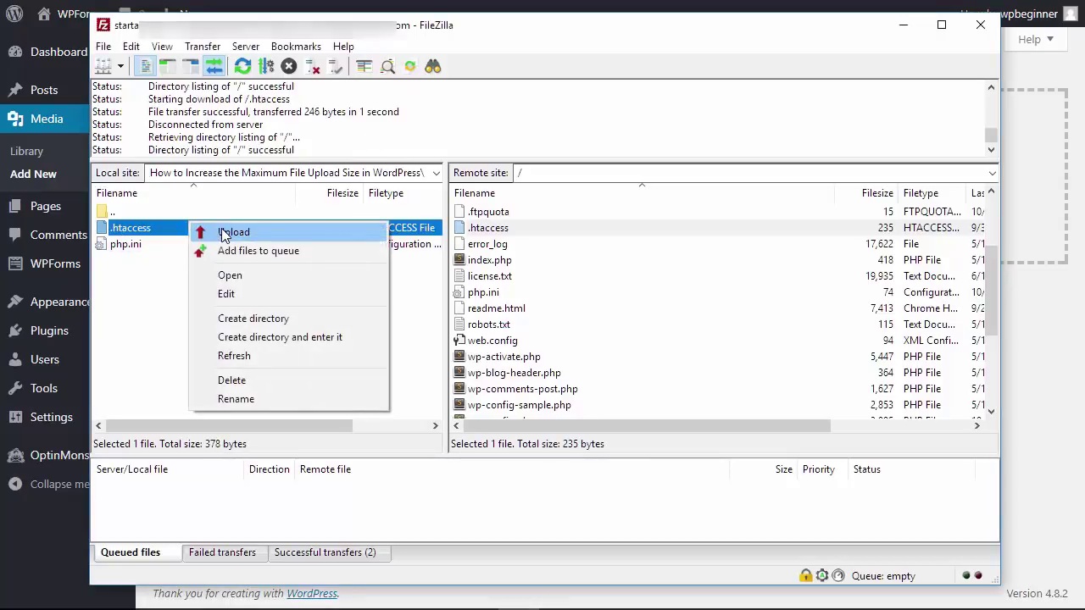
pyautogui.click(225, 233)
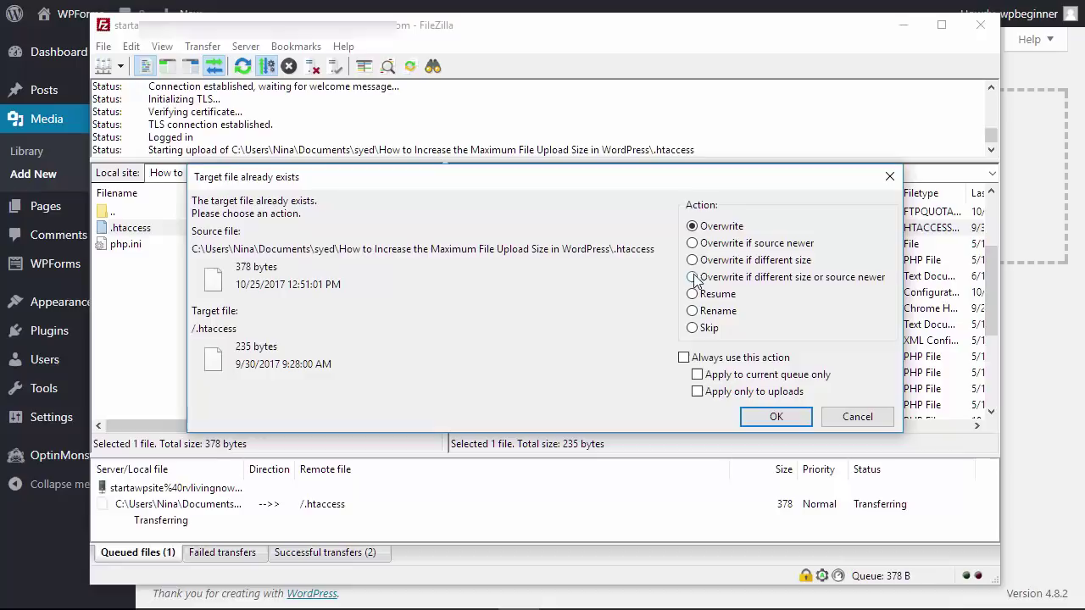